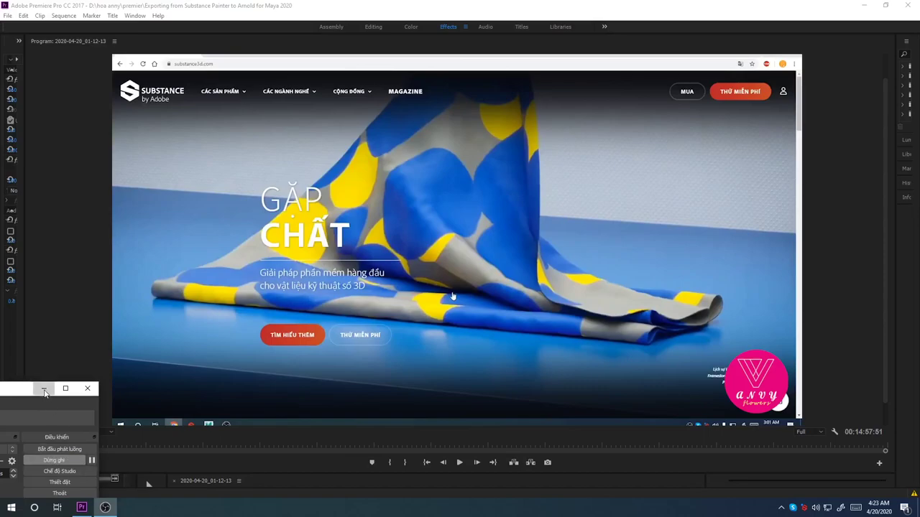
Minimize OBS and play the sequence to about 00:14:54, where the textured sphere appears
left_click(76, 461)
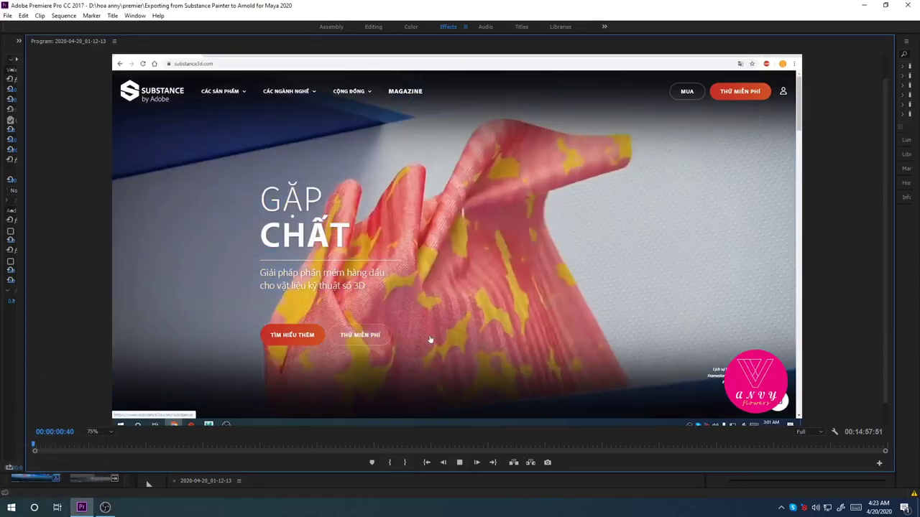